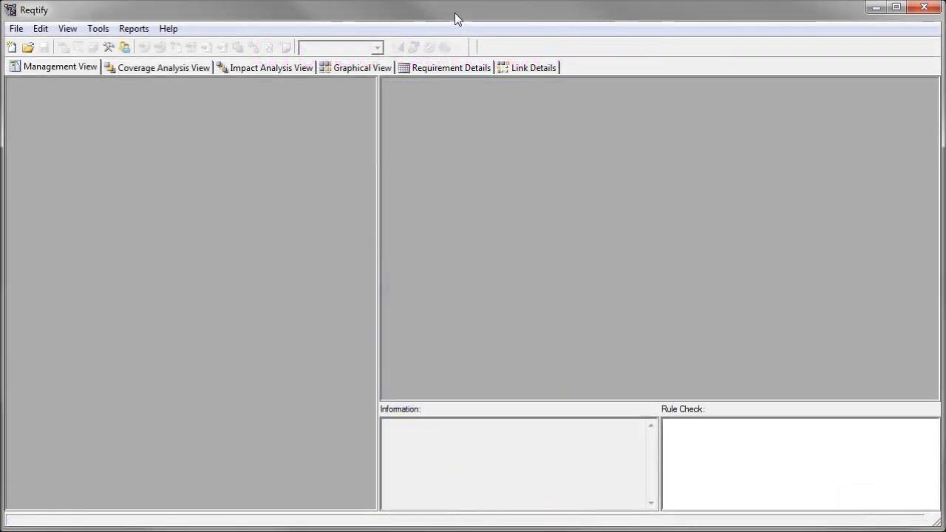
Step: Create a new Reqtify project saved as CruiseControl in the ReqtifyDemo folder
click(11, 47)
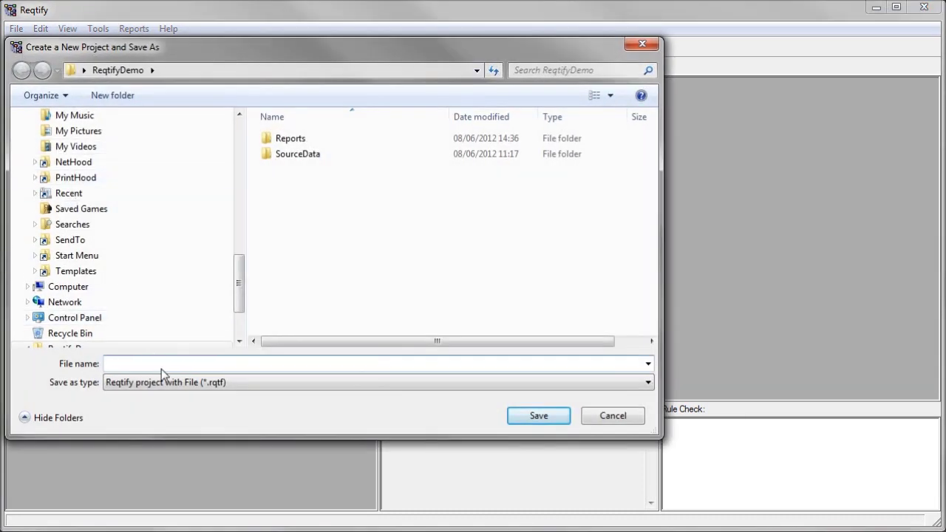
text(CruiseControl)
click(539, 416)
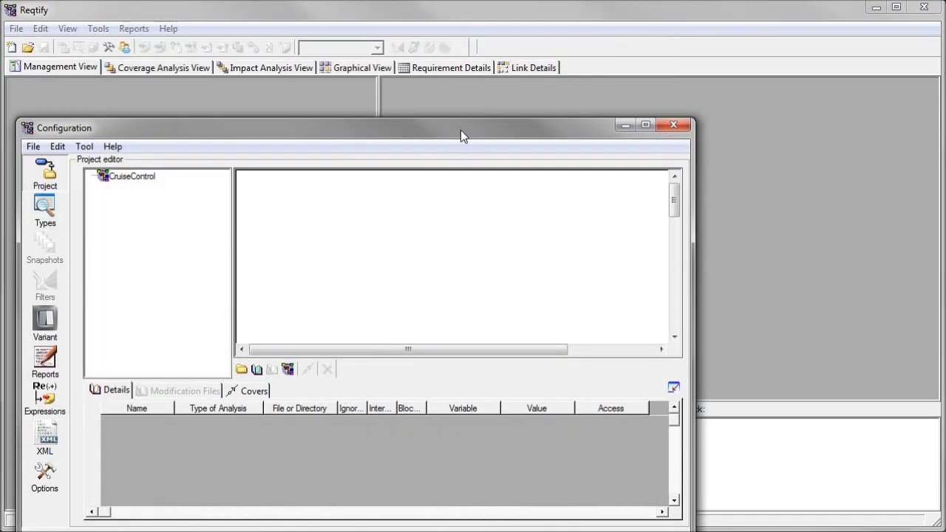
drag(460, 131, 543, 70)
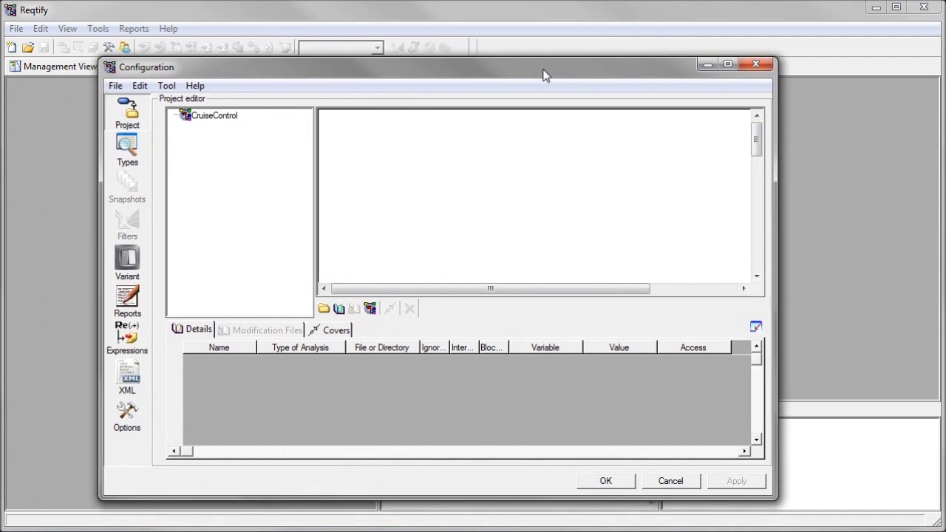
Step: Add a document to the CruiseControl project diagram and name it System Requirement Specification
click(341, 309)
click(504, 137)
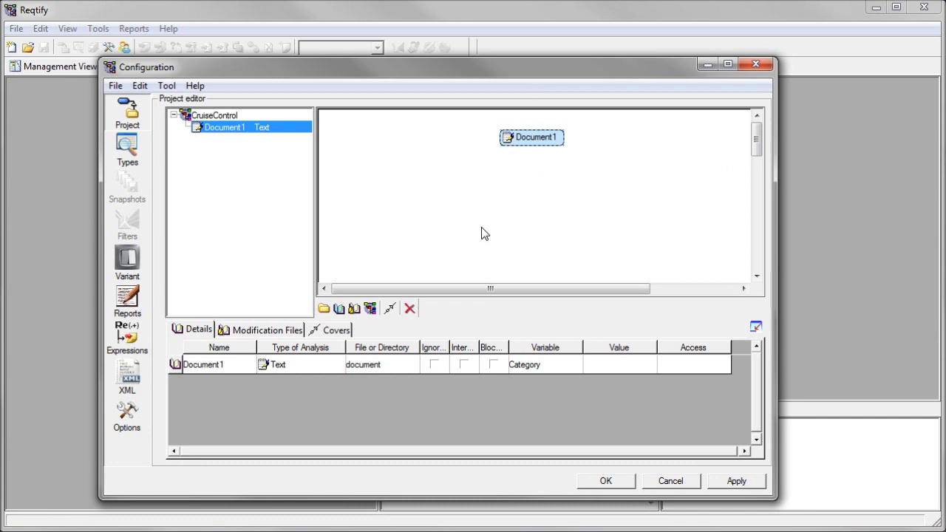
click(240, 366)
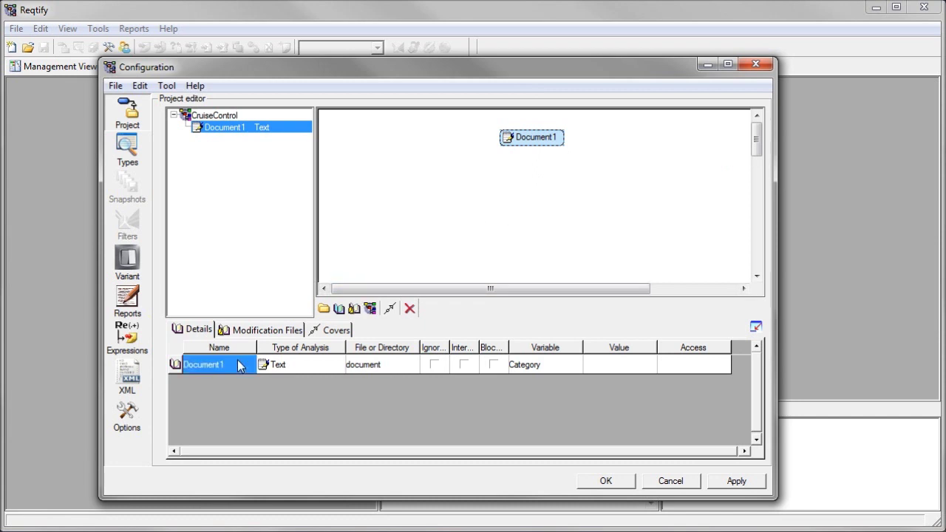
text(Sys)
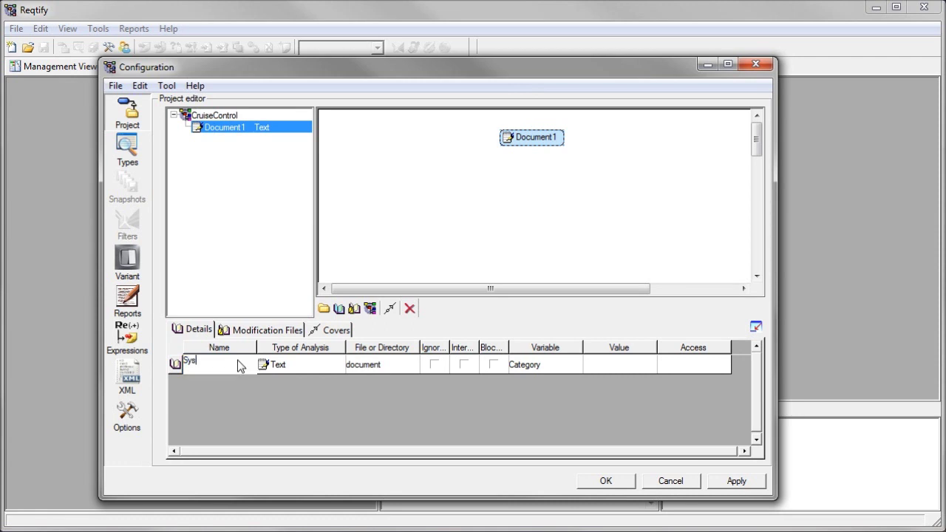
text(tem Requireme)
text(nt Specifi)
text(cation)
Step: Set the type of analysis of the System Requirement Specification document to Word
click(336, 365)
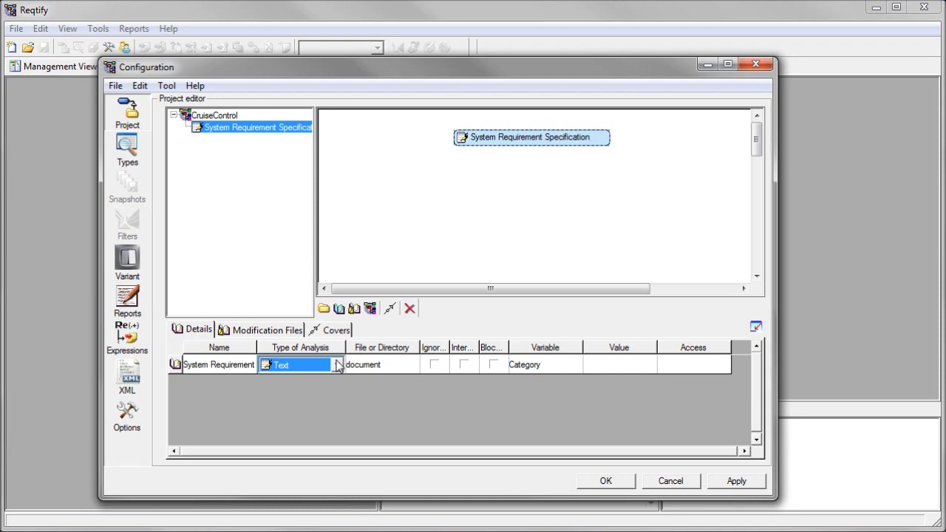
click(337, 365)
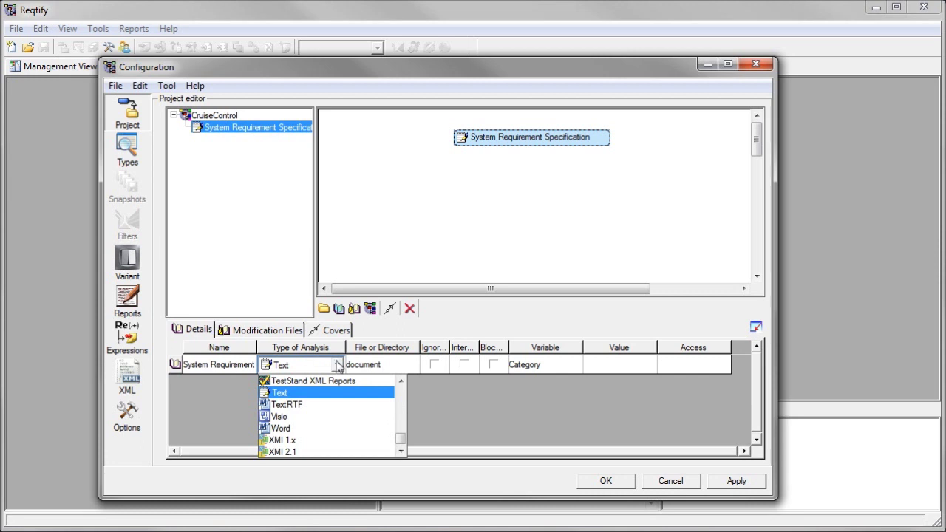
click(328, 428)
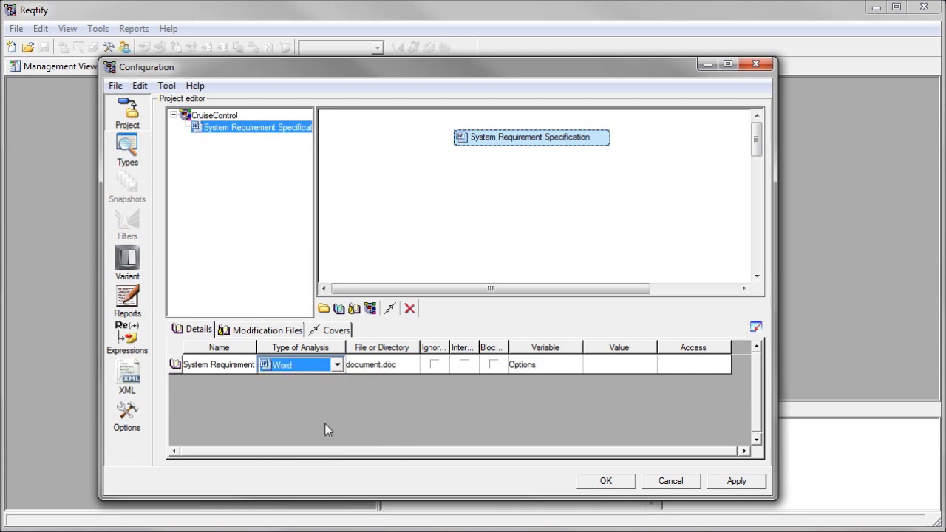
Step: Assign SRS_CC.doc from the SourceData folder as the System Requirement Specification's source file and apply the configuration
click(414, 365)
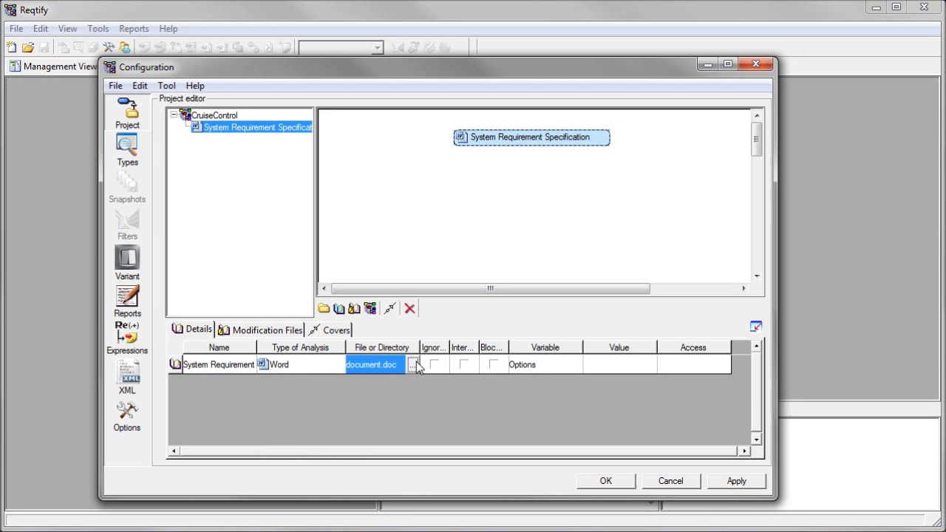
click(414, 366)
double_click(449, 217)
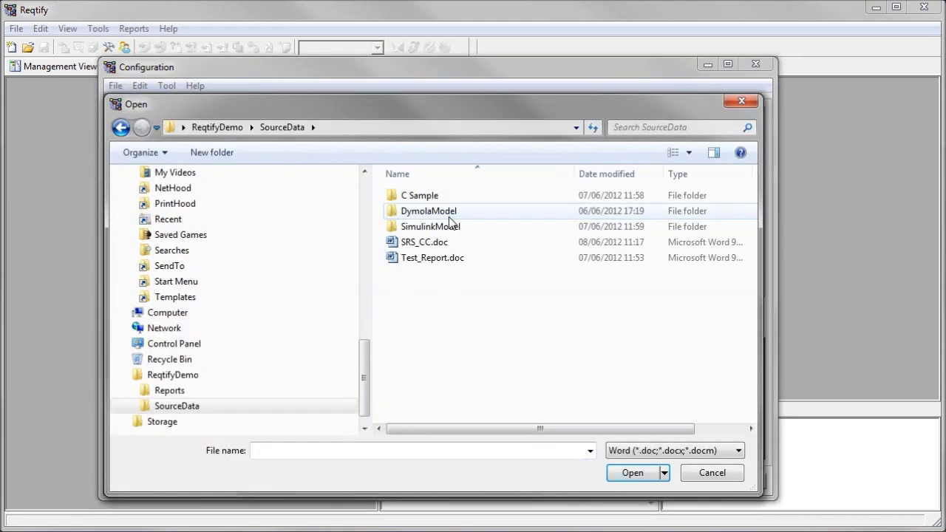
double_click(448, 242)
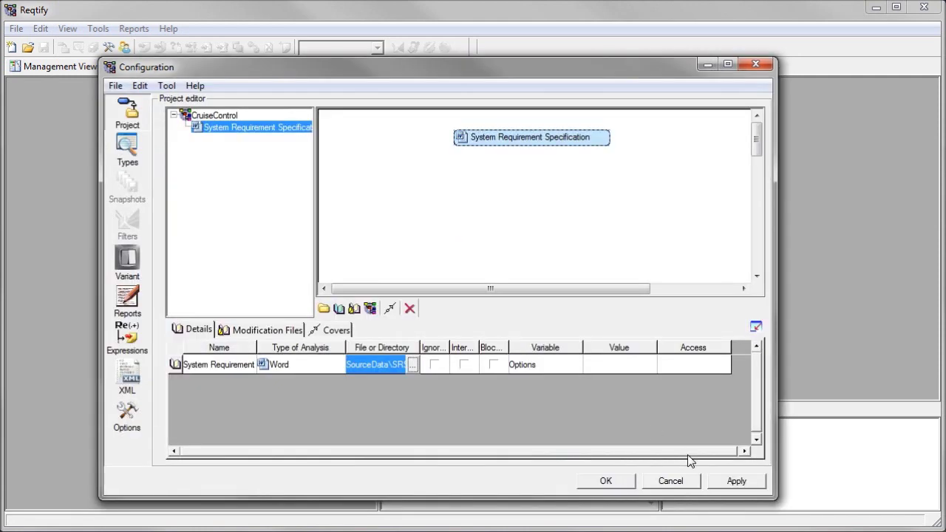
click(727, 481)
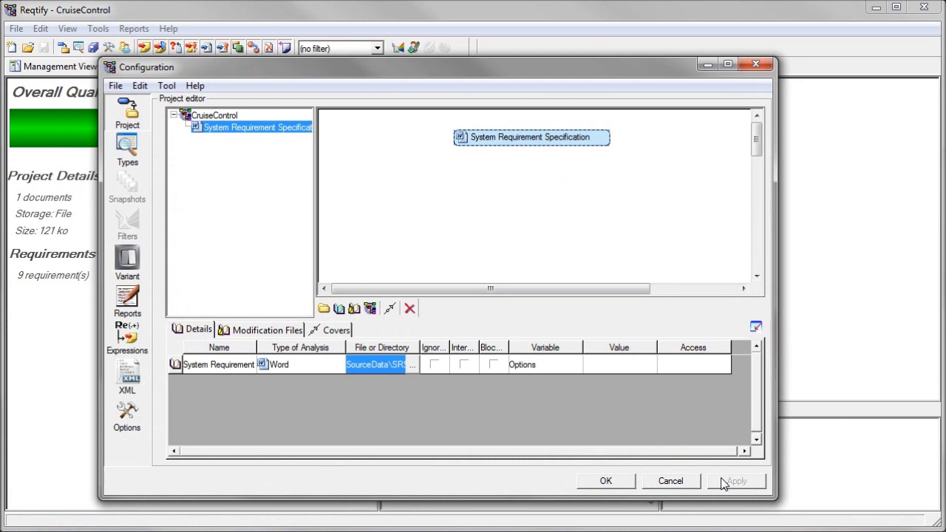
Step: Examine the available analysis types in the code, design, office, project, requirement tools, test and UML categories
click(112, 153)
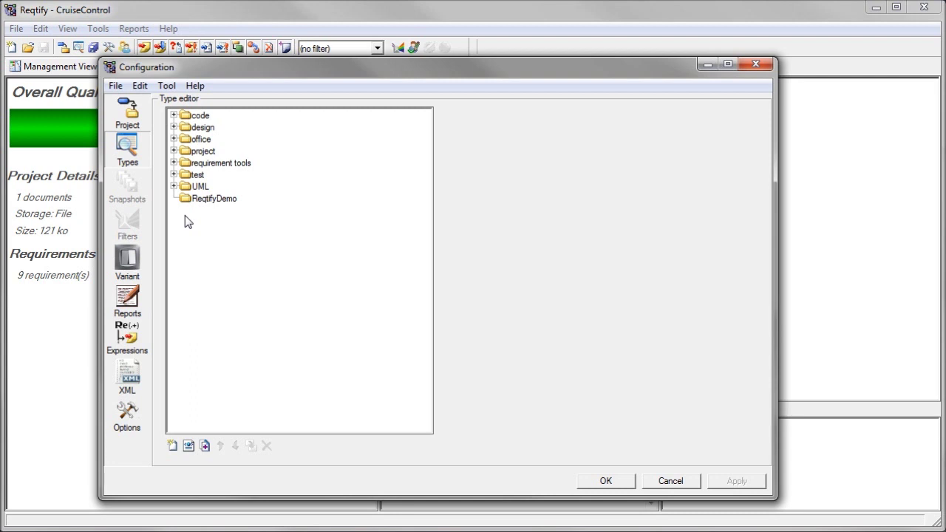
click(174, 115)
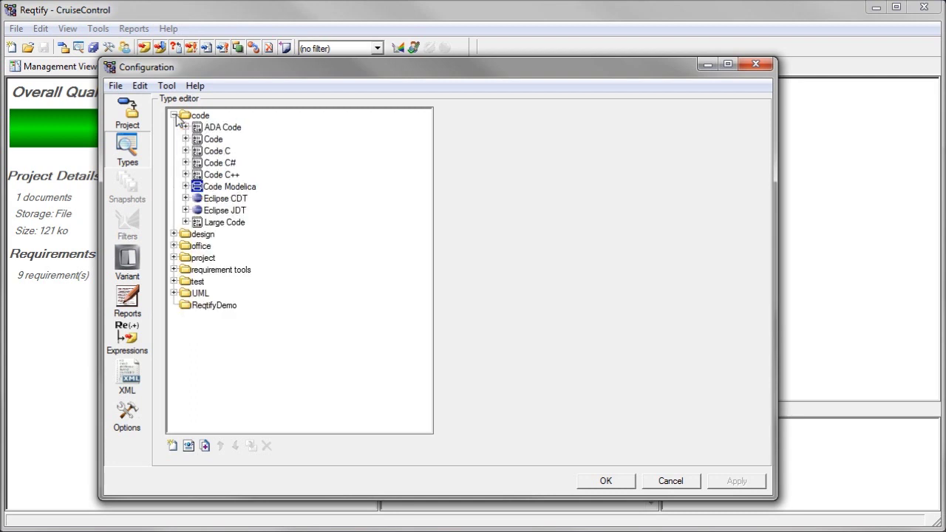
click(173, 234)
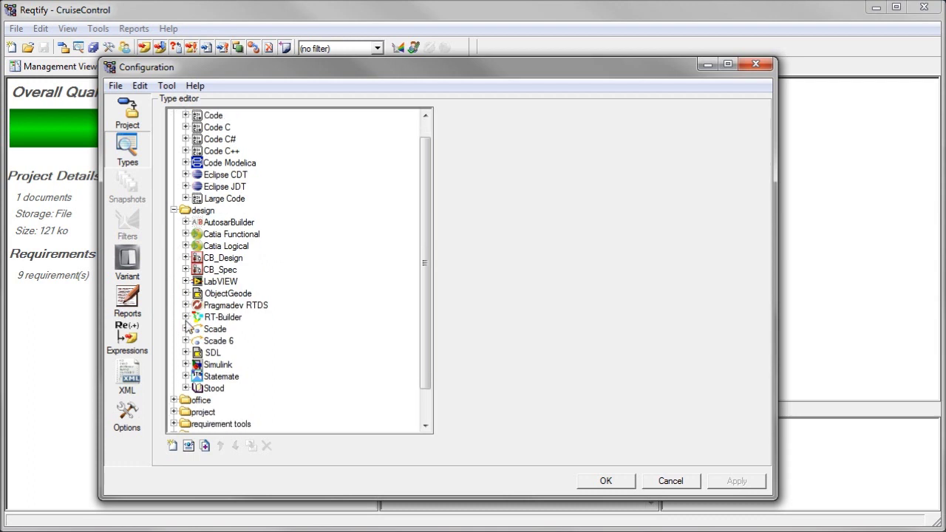
click(174, 399)
scroll(173, 406, down, 5)
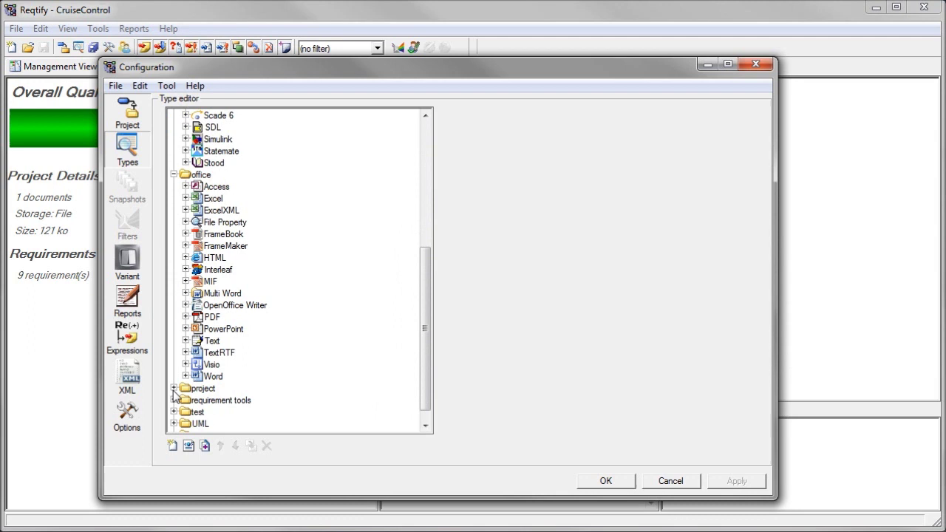
click(174, 388)
click(173, 388)
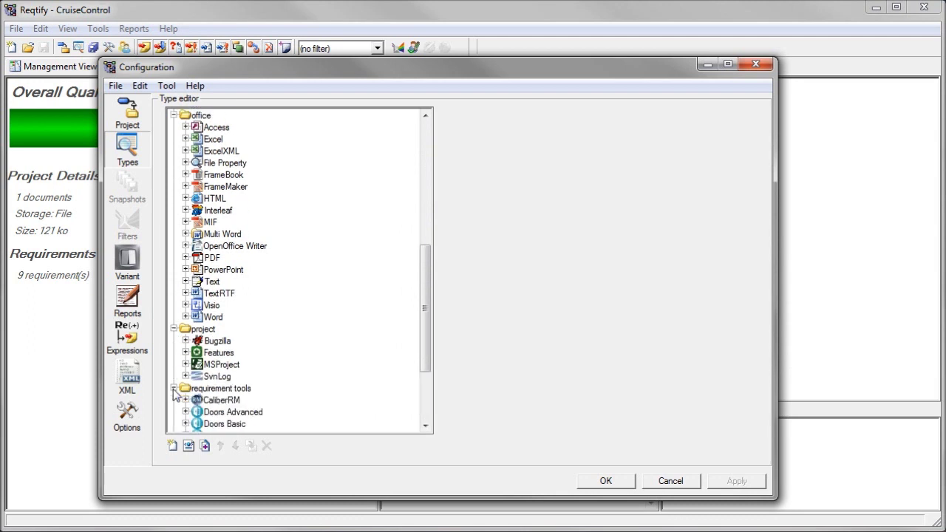
click(174, 399)
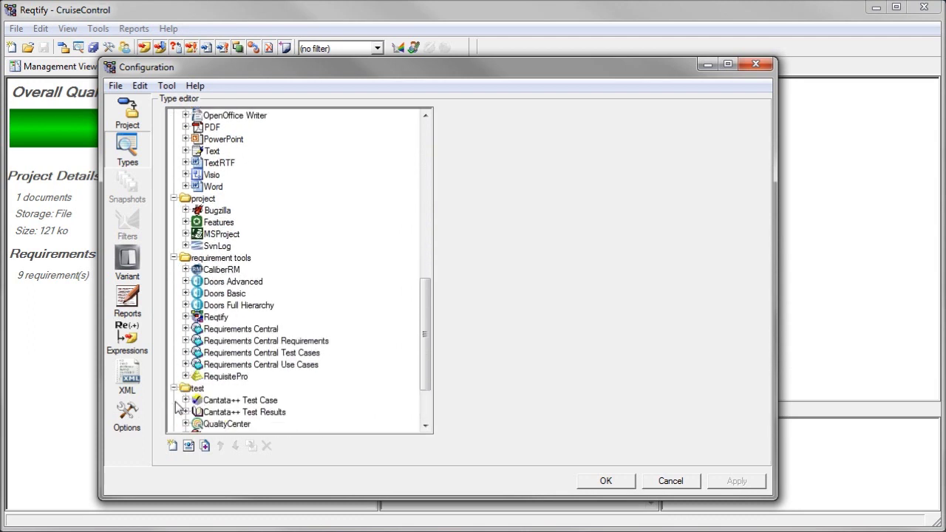
click(174, 412)
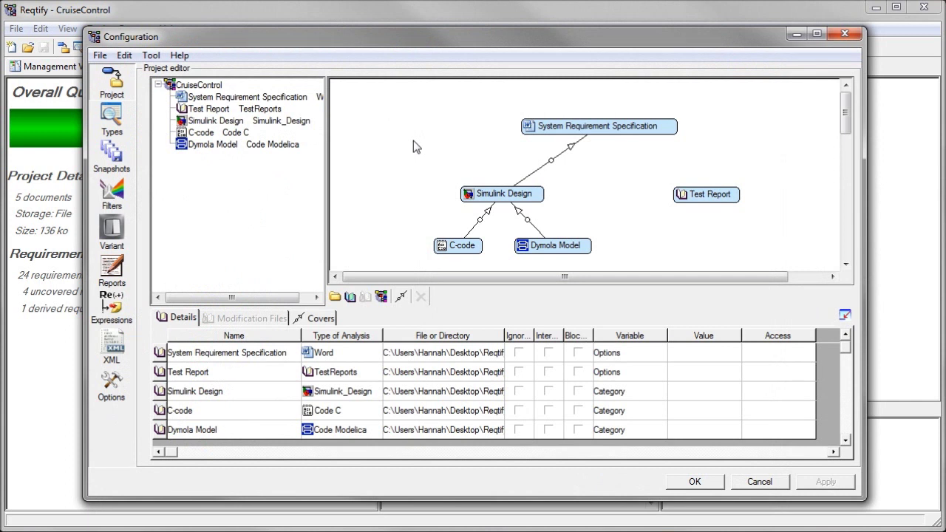
Step: Review the analysis type of each project document, from the System Requirement Specification to the Dymola Model
click(373, 356)
click(376, 372)
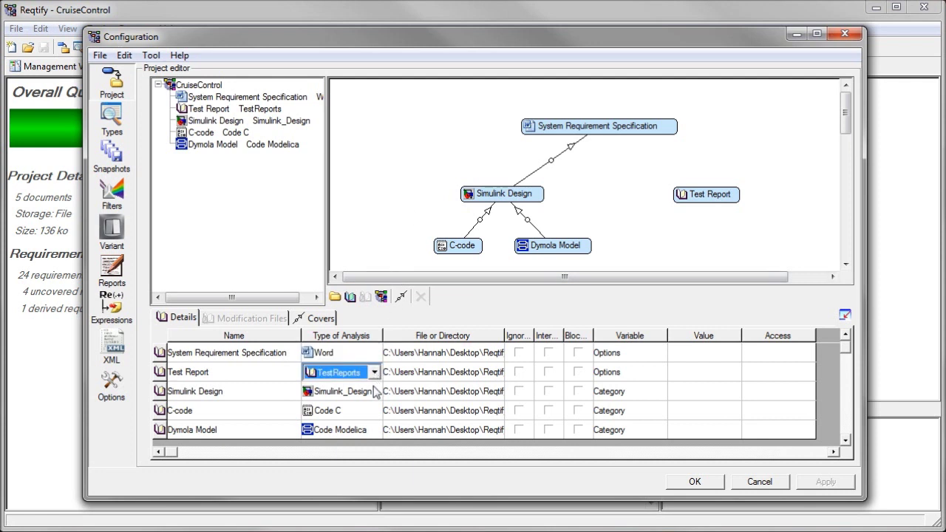
click(376, 391)
click(375, 413)
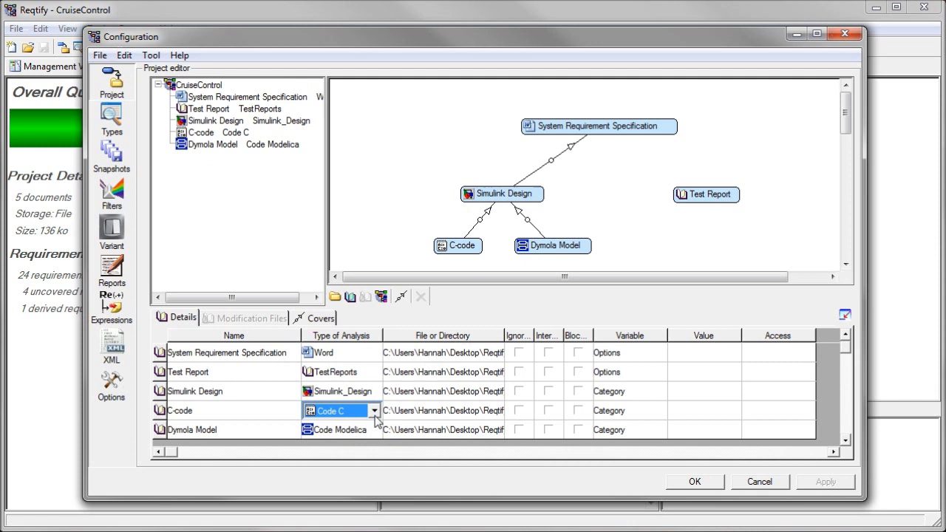
click(375, 432)
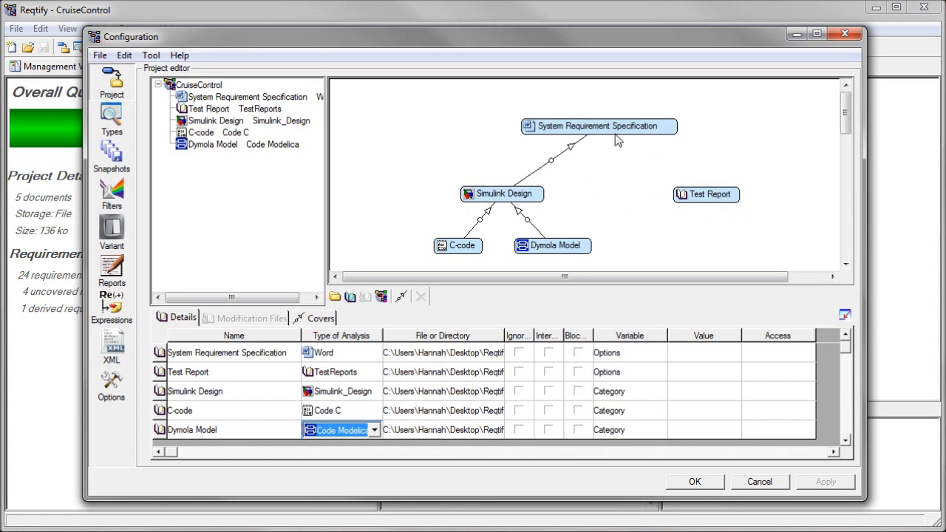
Step: Add a cover link from Test Report to System Requirement Specification and accept the project configuration
mouse_move(615, 136)
click(400, 296)
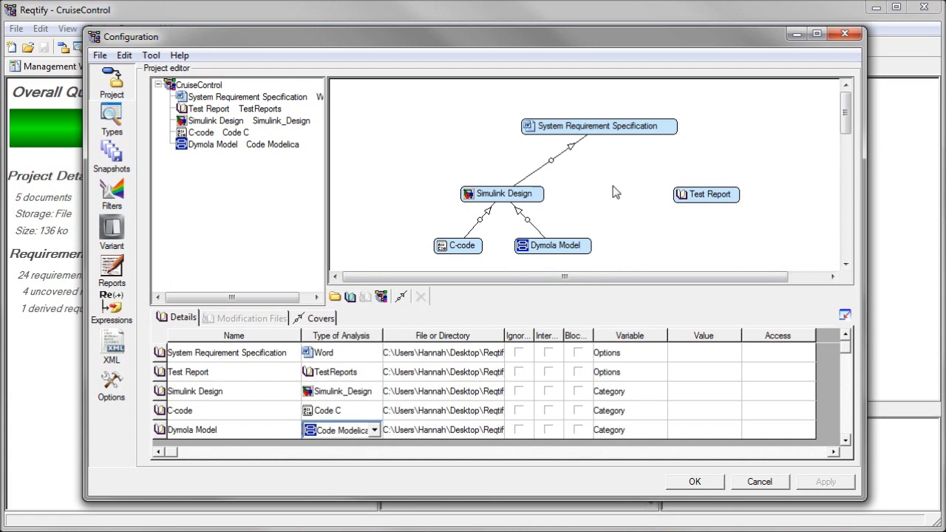
drag(701, 189, 621, 135)
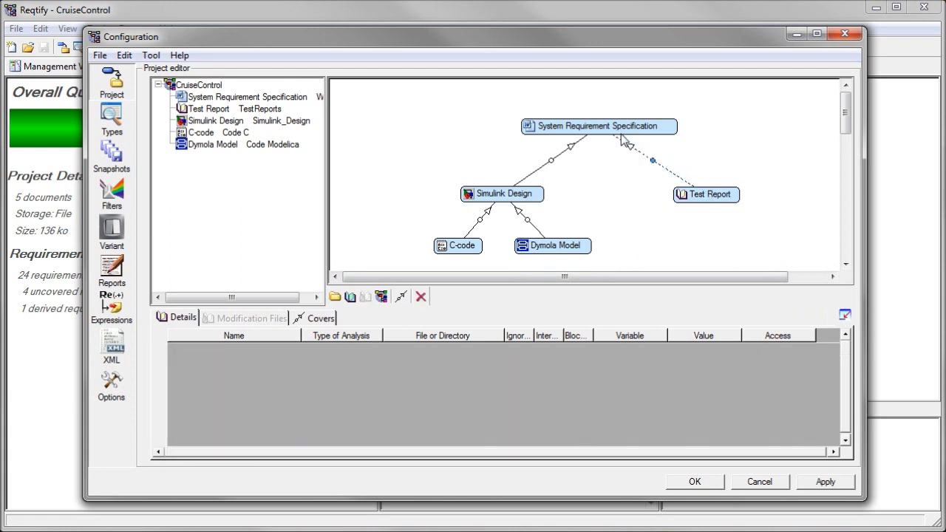
click(606, 180)
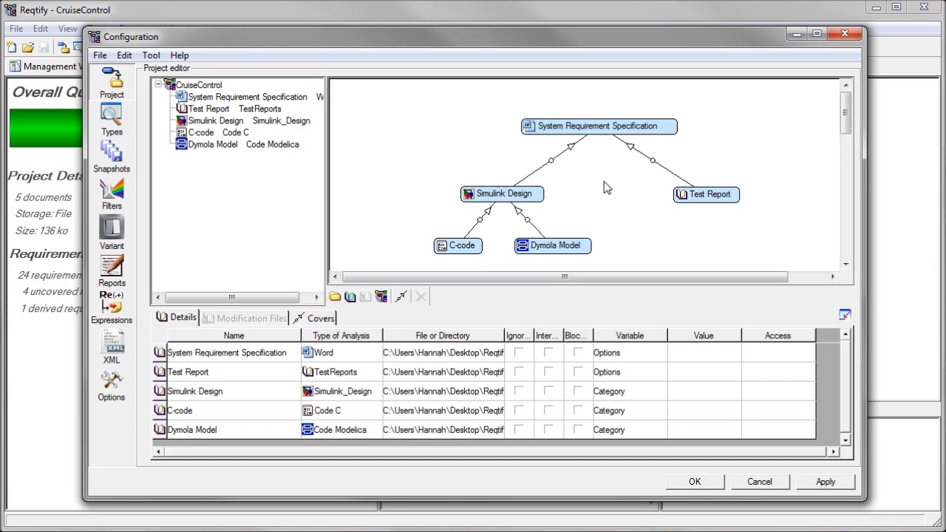
click(691, 481)
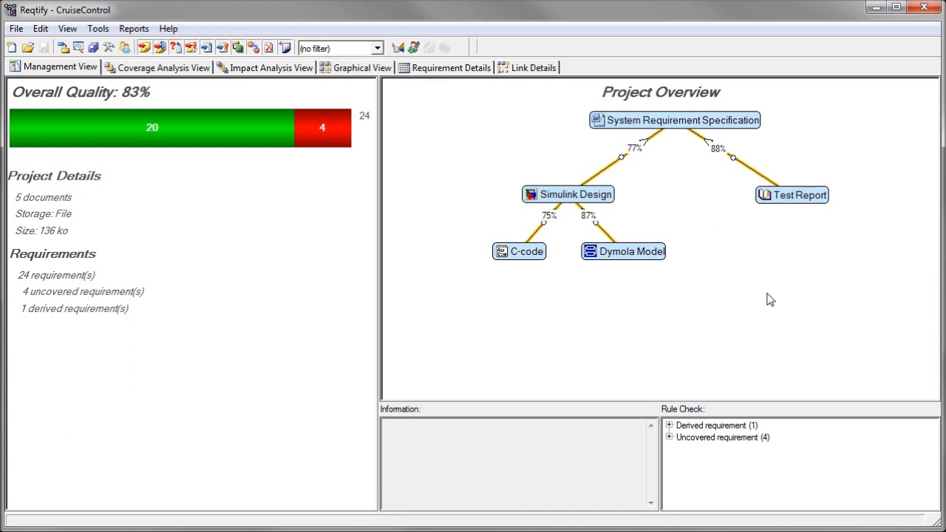
Step: Inspect the derived and uncovered requirements listed in the project's rule check
click(669, 426)
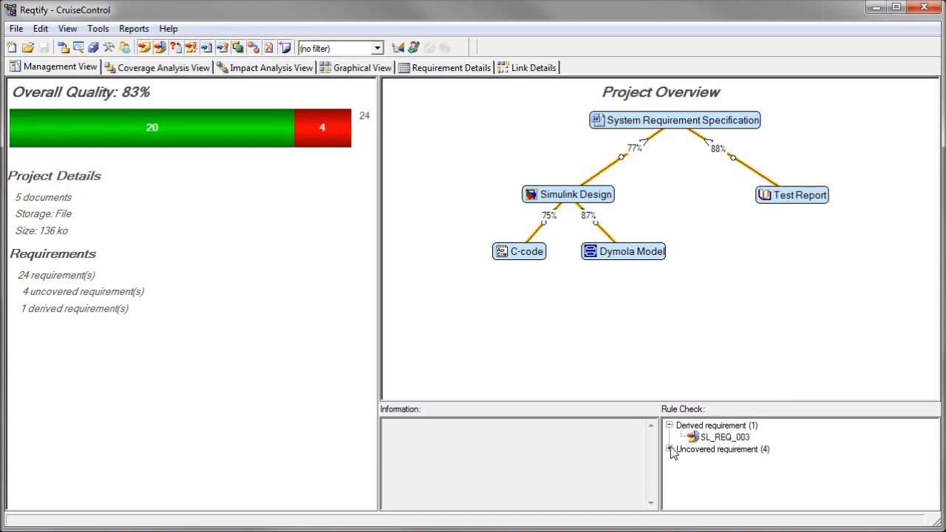
click(669, 448)
click(693, 449)
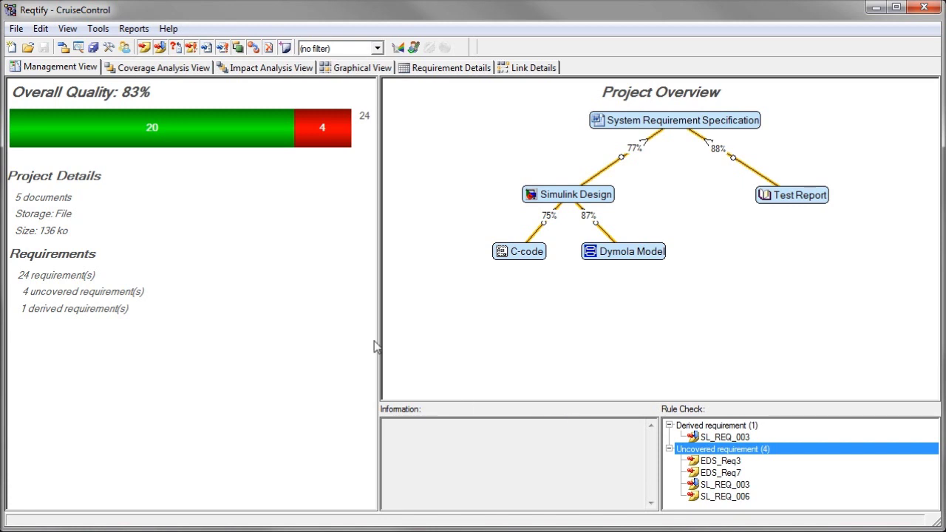
Step: Show the coverage analysis and expand the requirement specification, test report, Simulink design, C-code and Dymola model documents
click(163, 68)
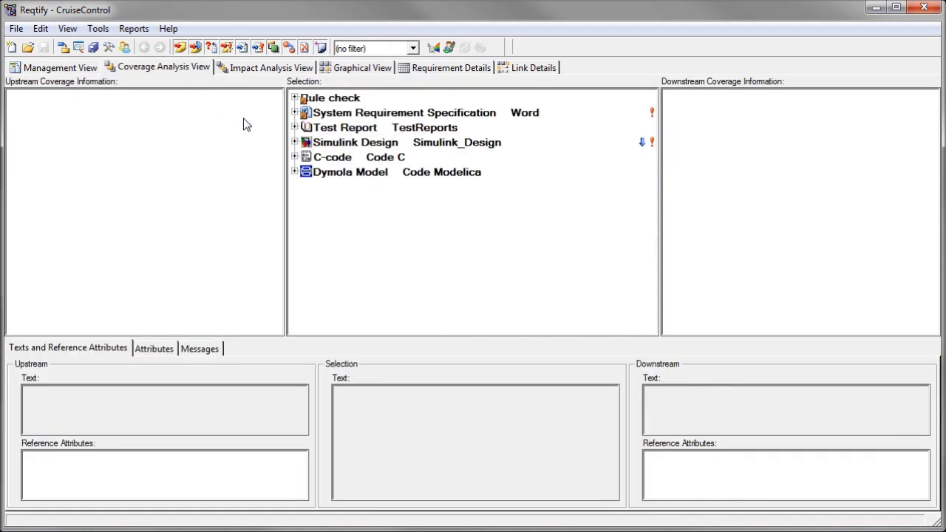
click(294, 112)
click(294, 171)
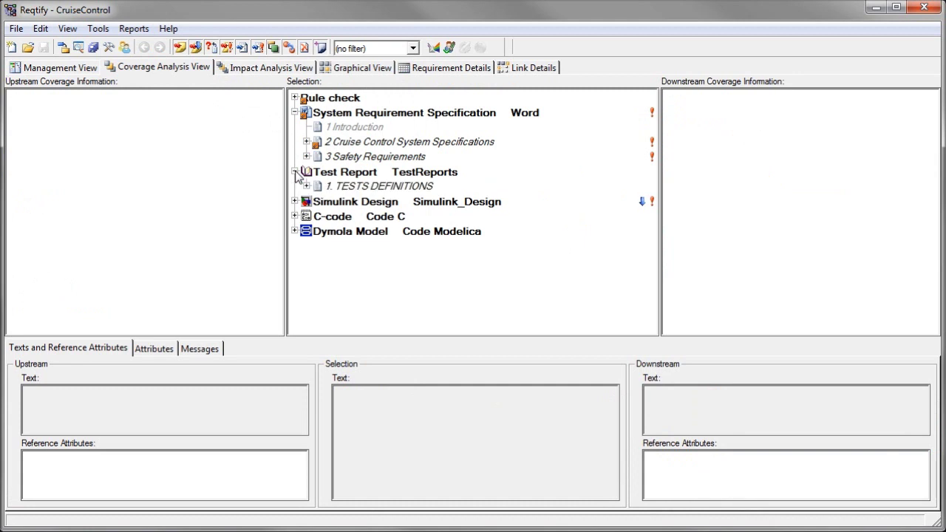
click(294, 201)
click(294, 290)
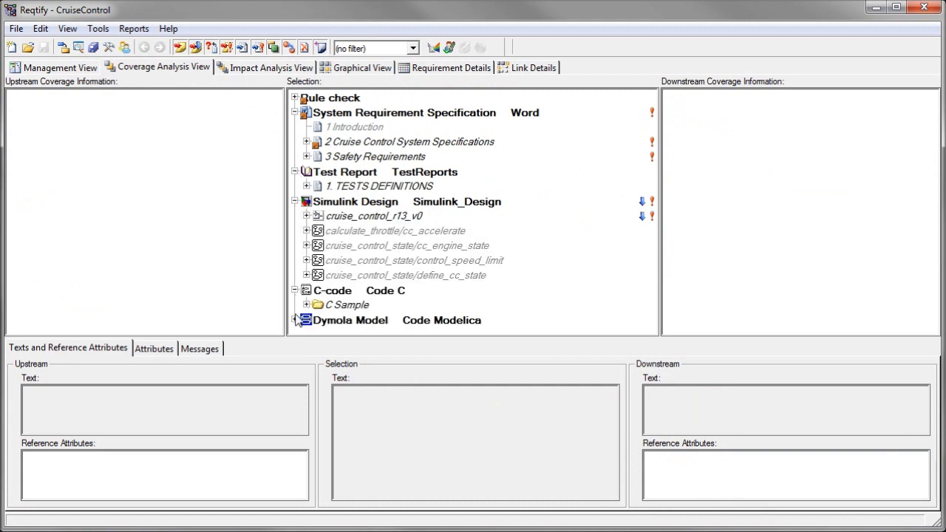
click(294, 320)
Step: Inspect the priority, text and downstream coverage of EDS_Req8 under Cruise Control System Specifications
click(306, 141)
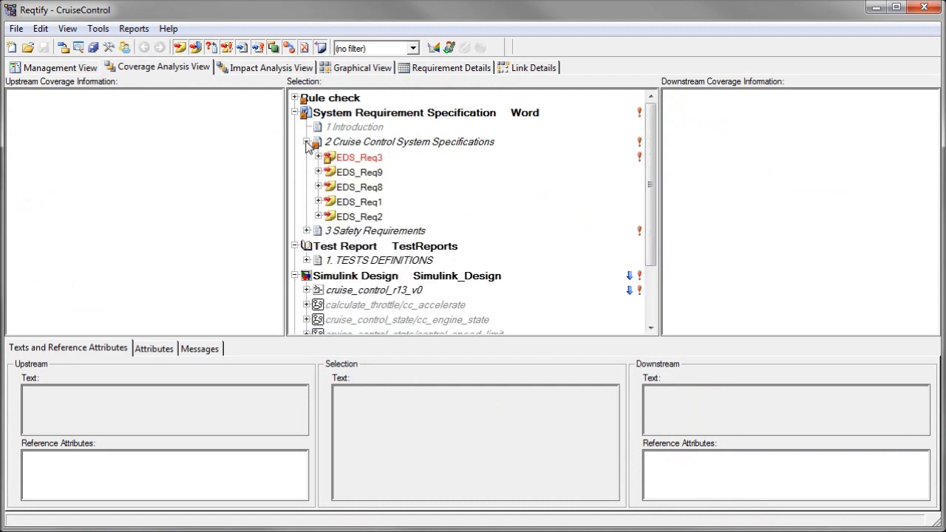
click(318, 187)
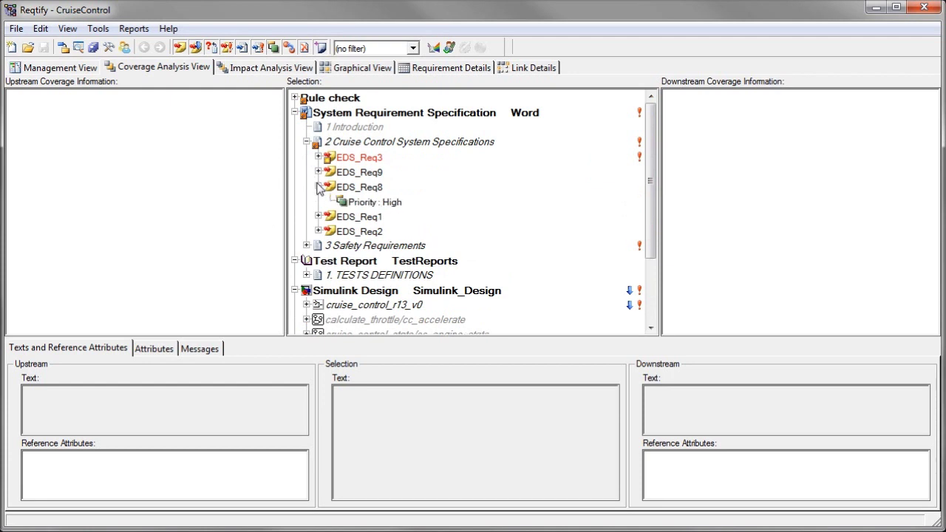
click(339, 189)
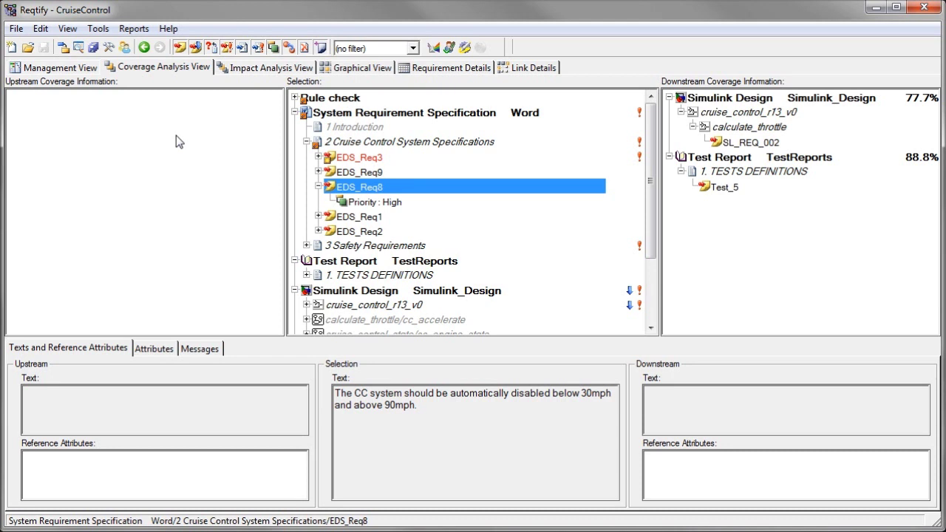
Step: Examine the downstream impact of EDS_Req8 in the impact analysis and trace its links in the graphical view
click(234, 68)
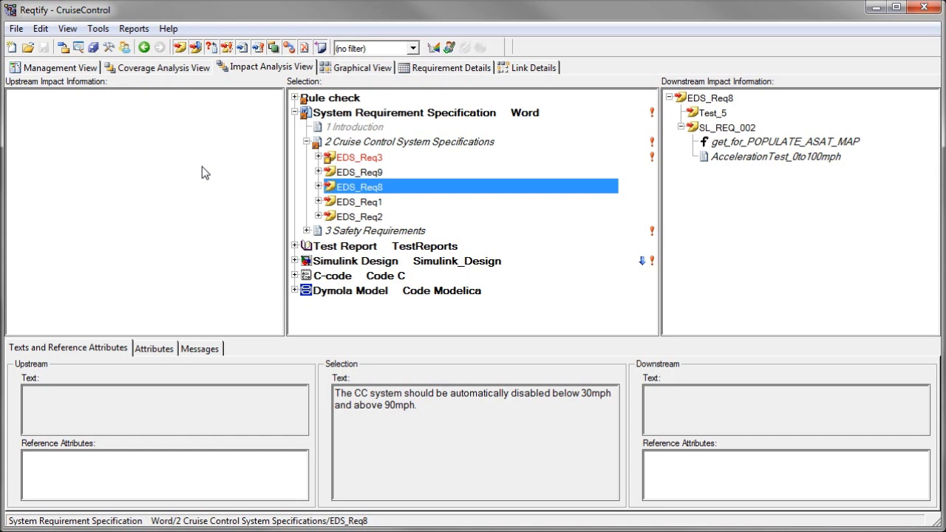
click(337, 101)
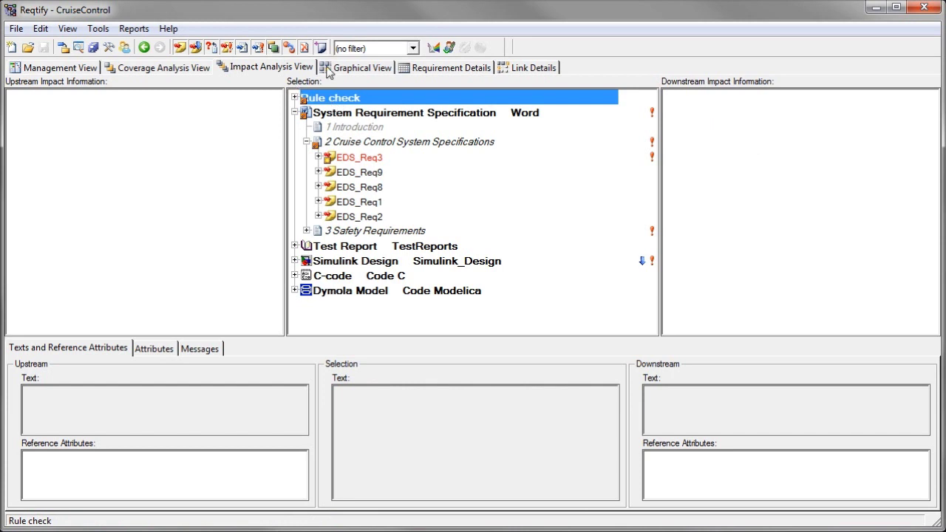
click(329, 68)
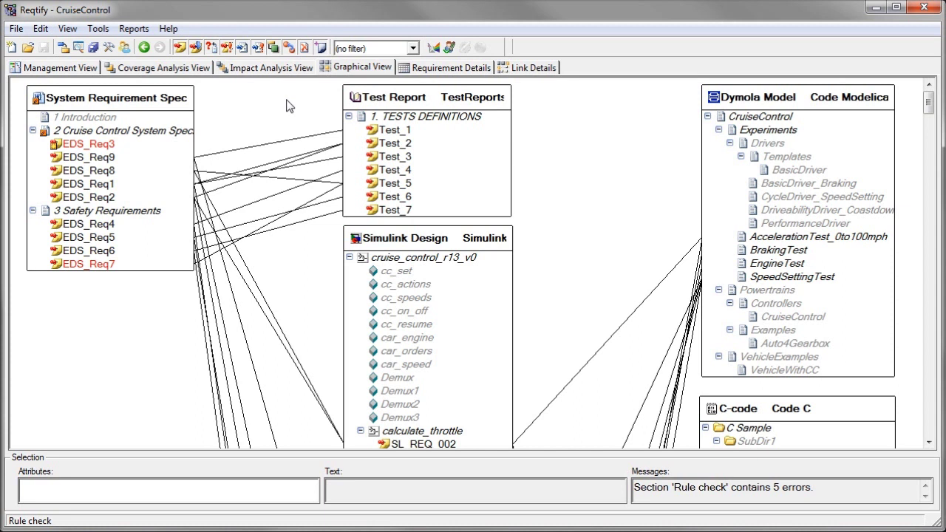
click(128, 173)
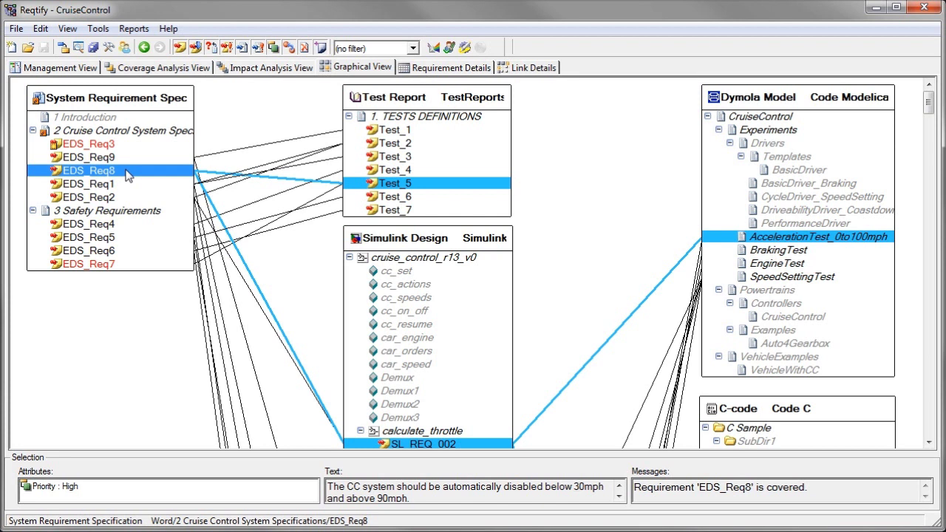
Step: Open the System Requirement Specification's source document in Word, rename requirement EDS_Req3 as EDS_Req30 and save the document
double_click(117, 105)
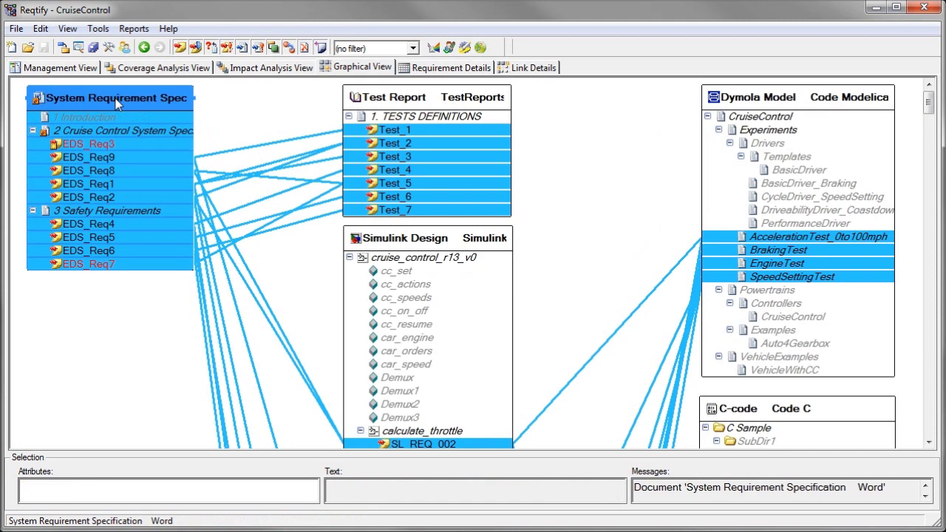
drag(352, 201, 354, 37)
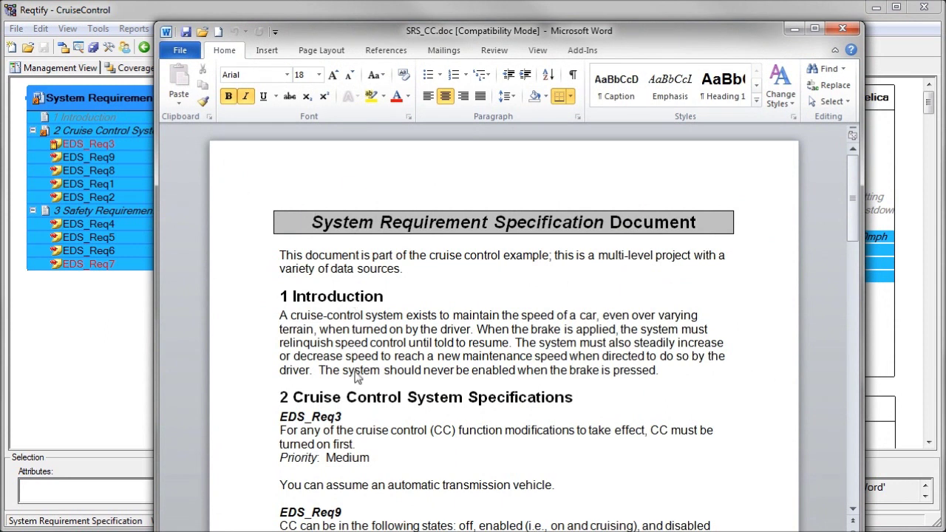
click(356, 419)
text(0)
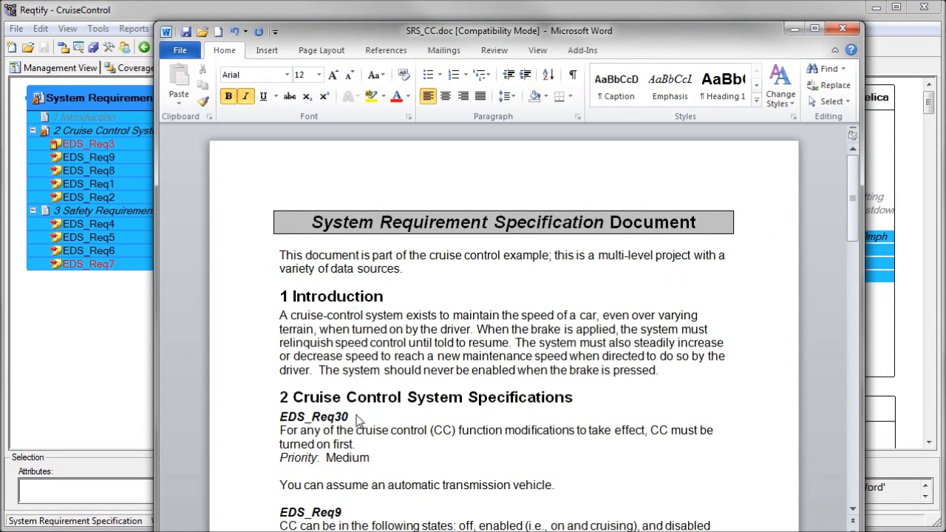
click(186, 32)
Step: Close the Word document, reload the modified System Requirement Specification in Reqtify and select EDS_Req30
click(842, 29)
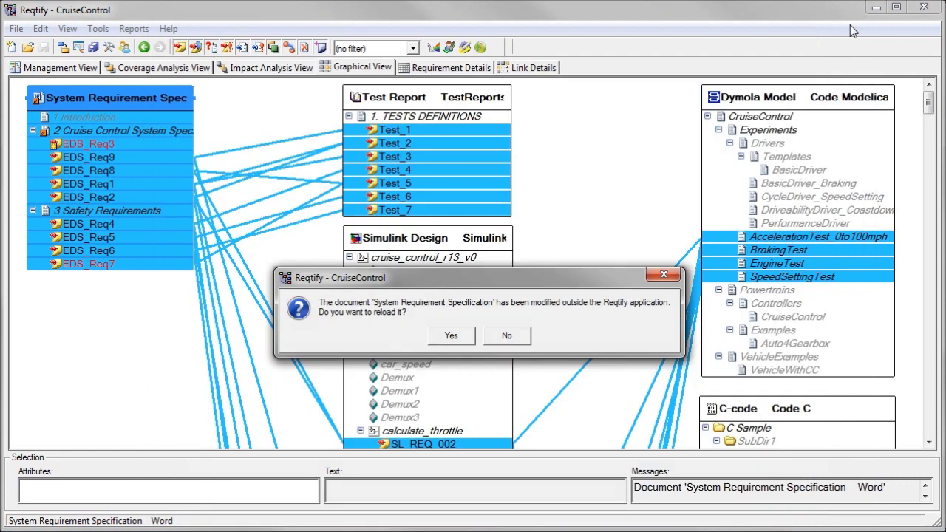
click(450, 337)
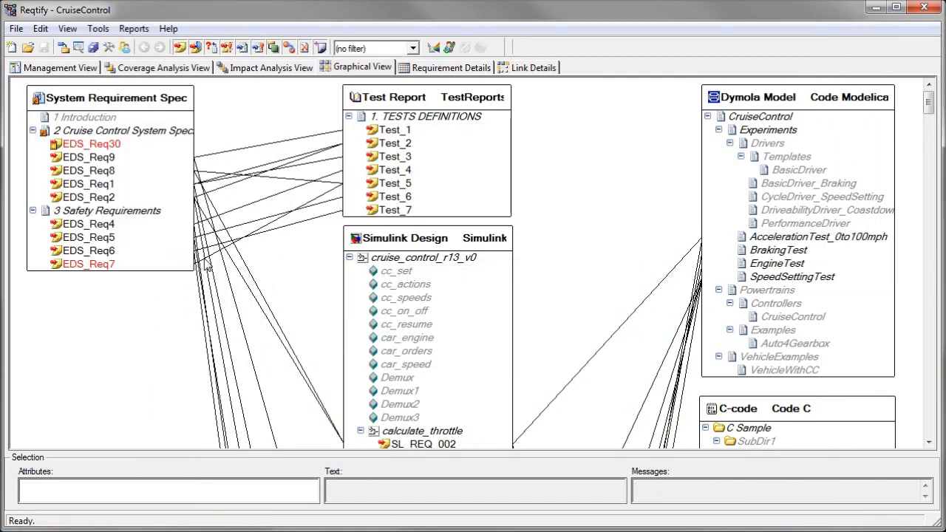
click(130, 151)
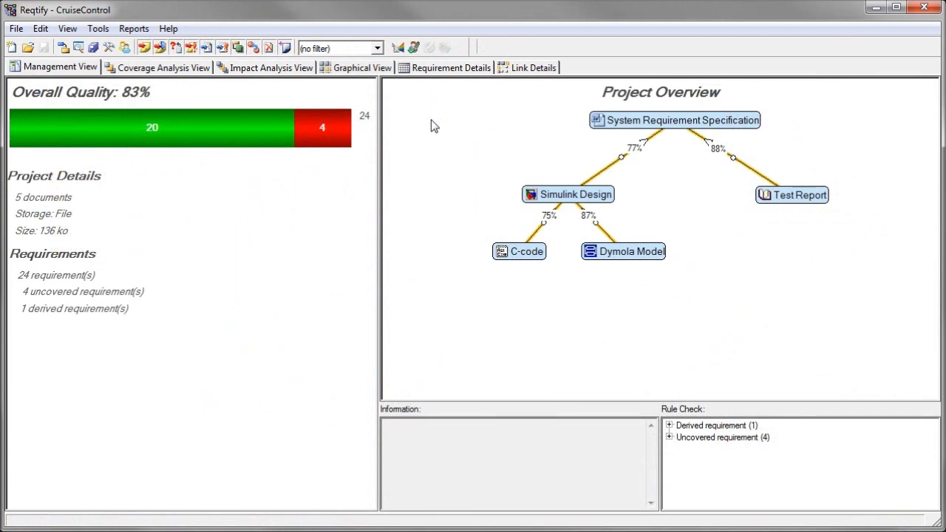
Step: Generate the Analysis Results library report and save it as Report in landscape RTF format in the ReqtifyDemo folder
click(145, 30)
mouse_move(158, 78)
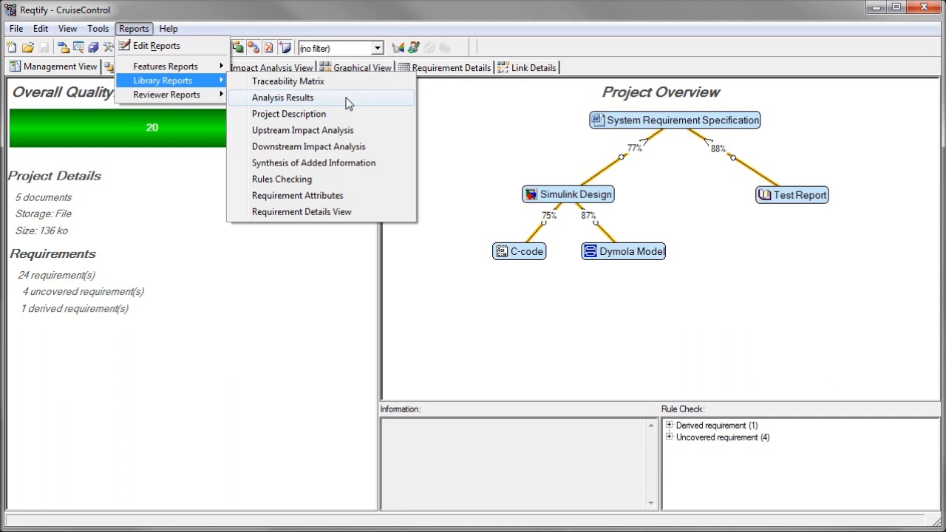
click(348, 104)
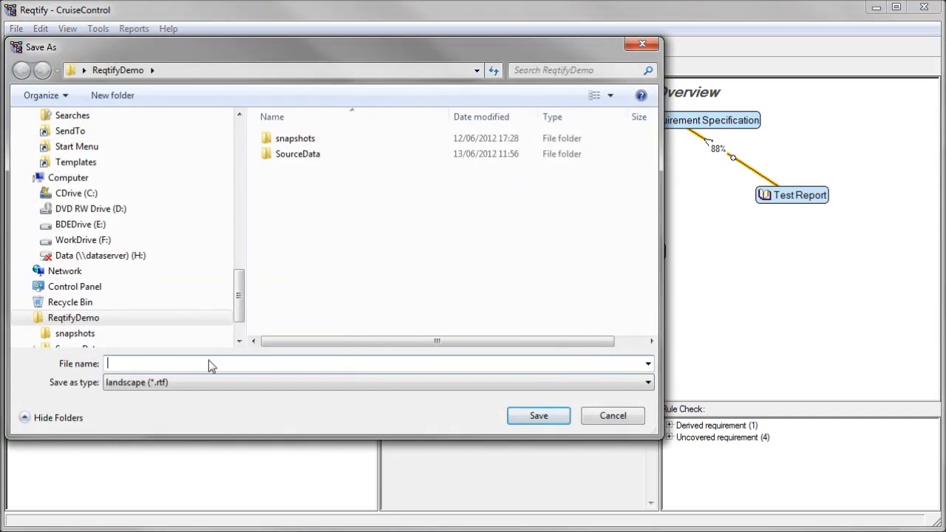
text(Report)
click(545, 423)
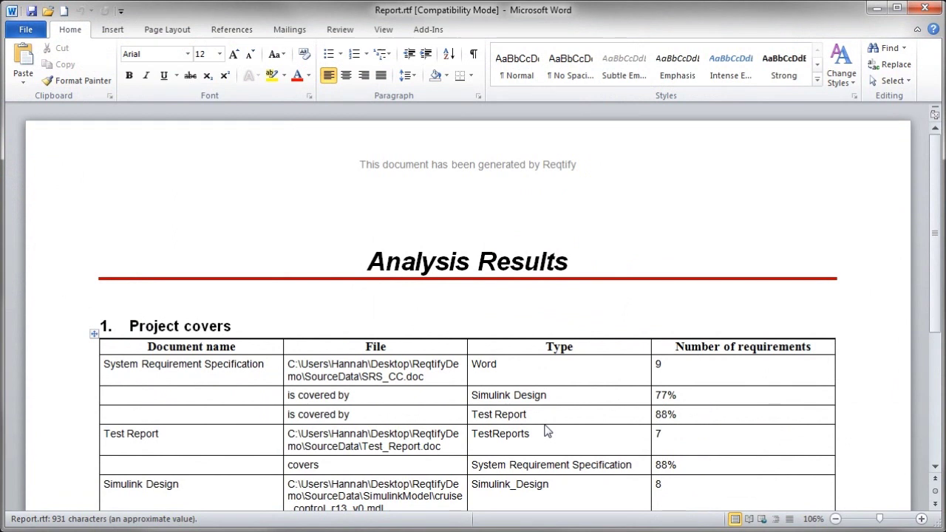
Step: Review the project covers, derived requirements and uncovered requirements sections of the generated Analysis Results report
scroll(546, 432, down, 3)
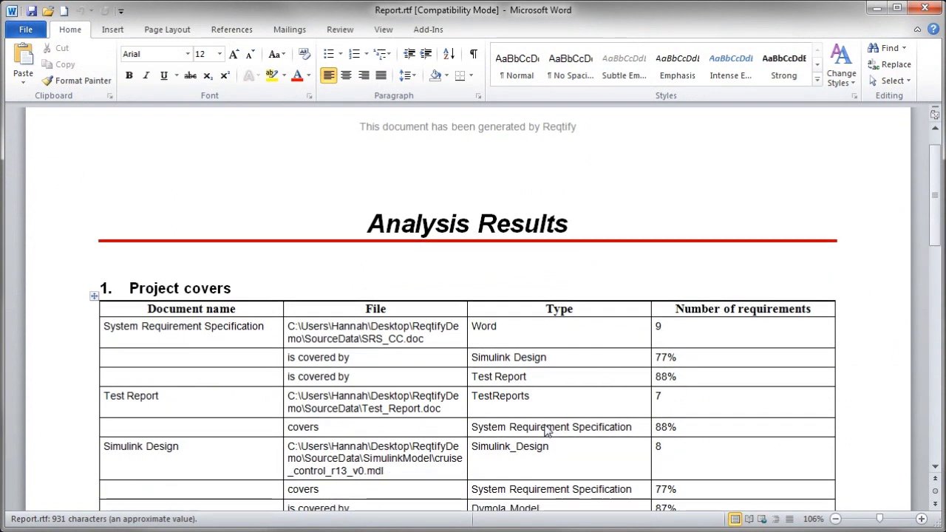
scroll(546, 433, down, 3)
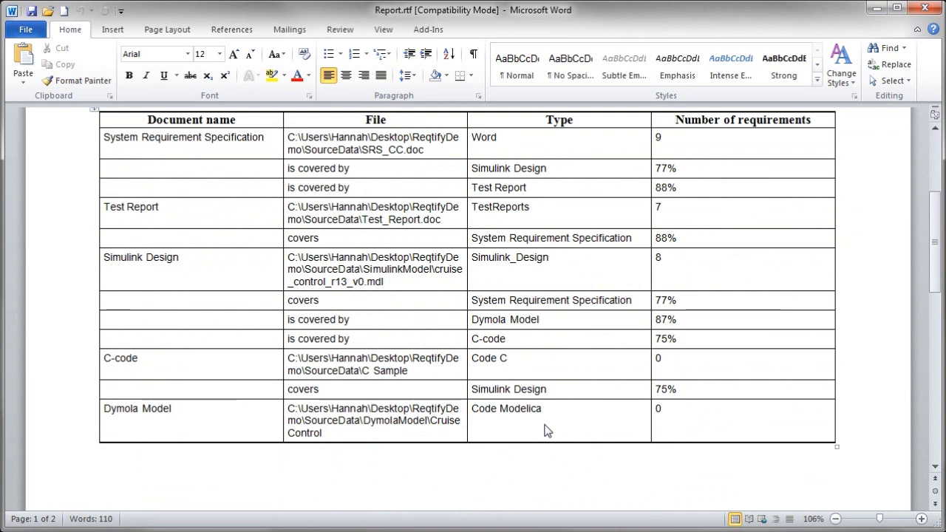
scroll(547, 432, down, 8)
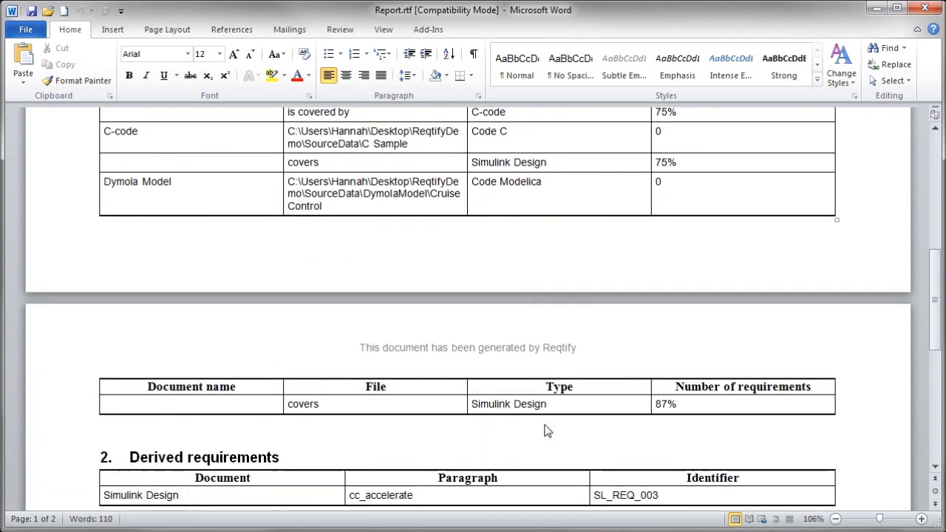
scroll(547, 433, down, 7)
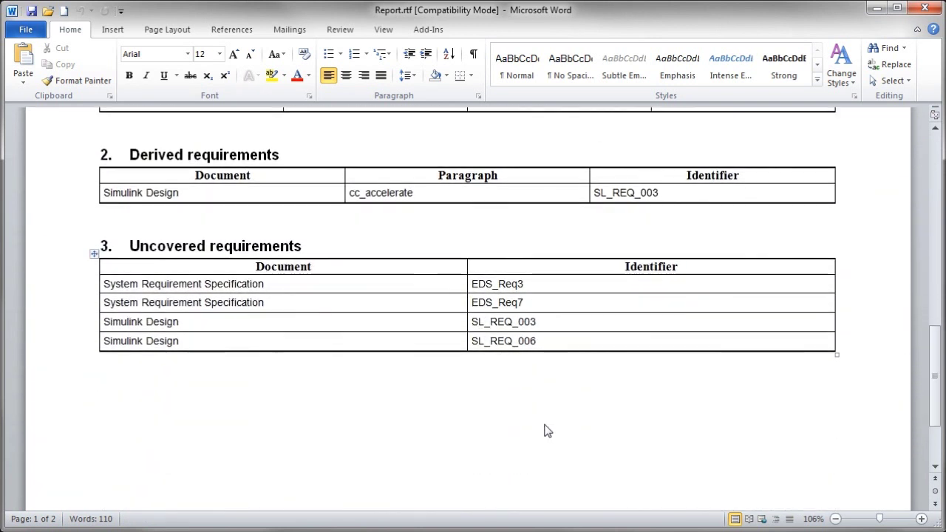